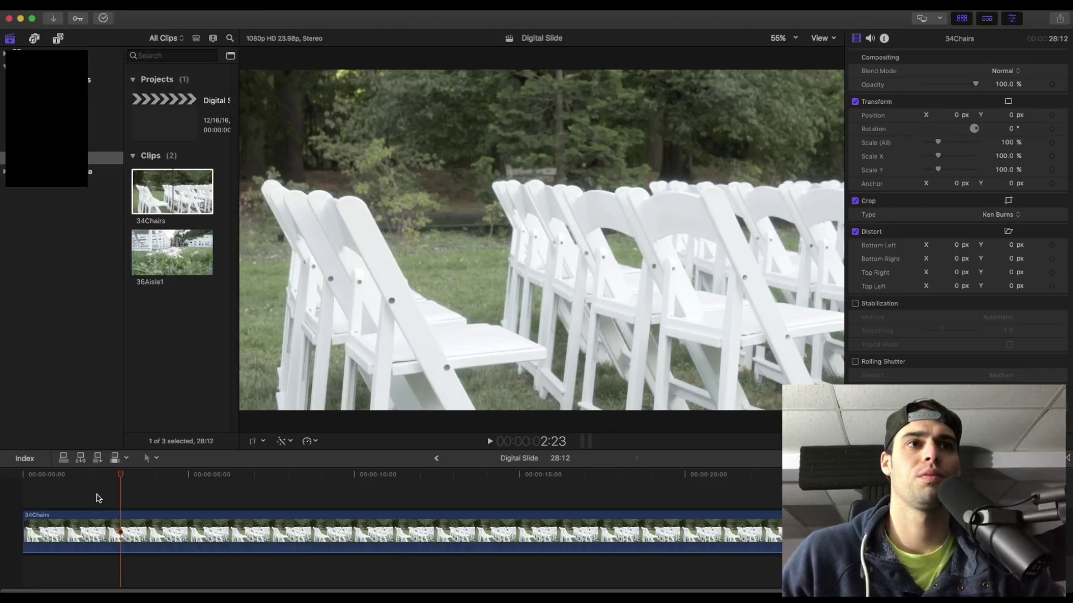
Preview the static wedding-chairs shot, then select the 34Chairs clip in the timeline.
key("space")
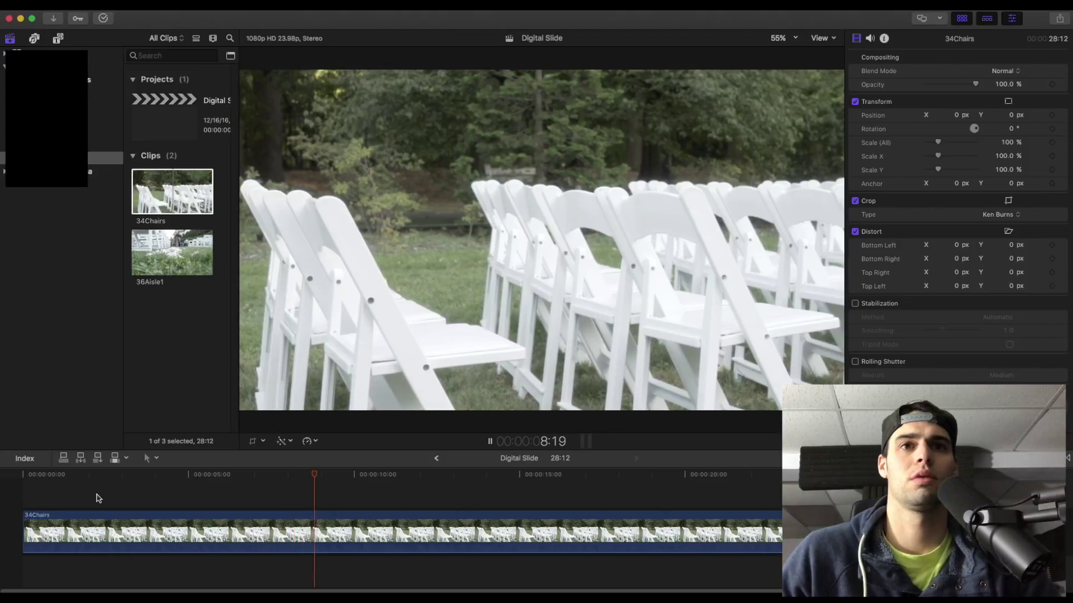
key("space")
left_click(277, 536)
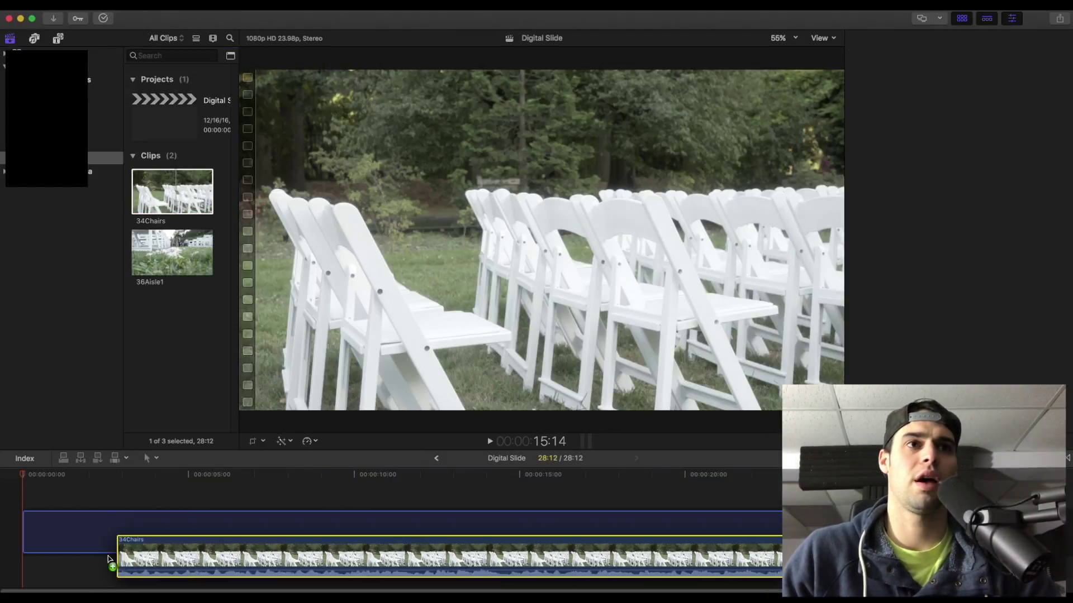
Put a new 34Chairs clip from the browser at the timeline start, replacing the old version.
left_click_drag(109, 560, 25, 537)
left_click(119, 503)
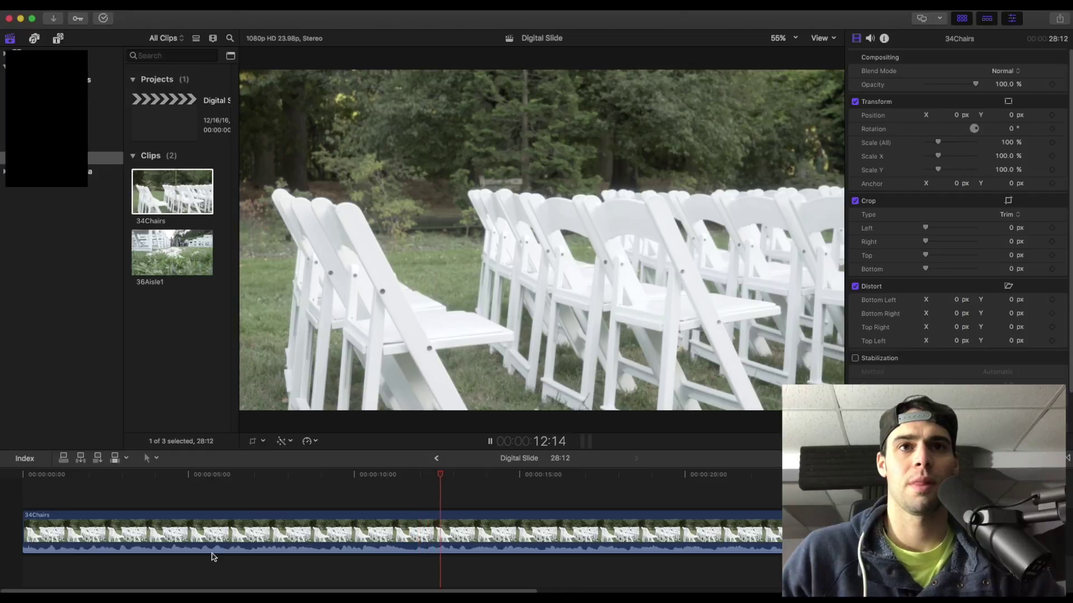
Stop playback and switch the 34Chairs clip's crop mode to Ken Burns.
key("space")
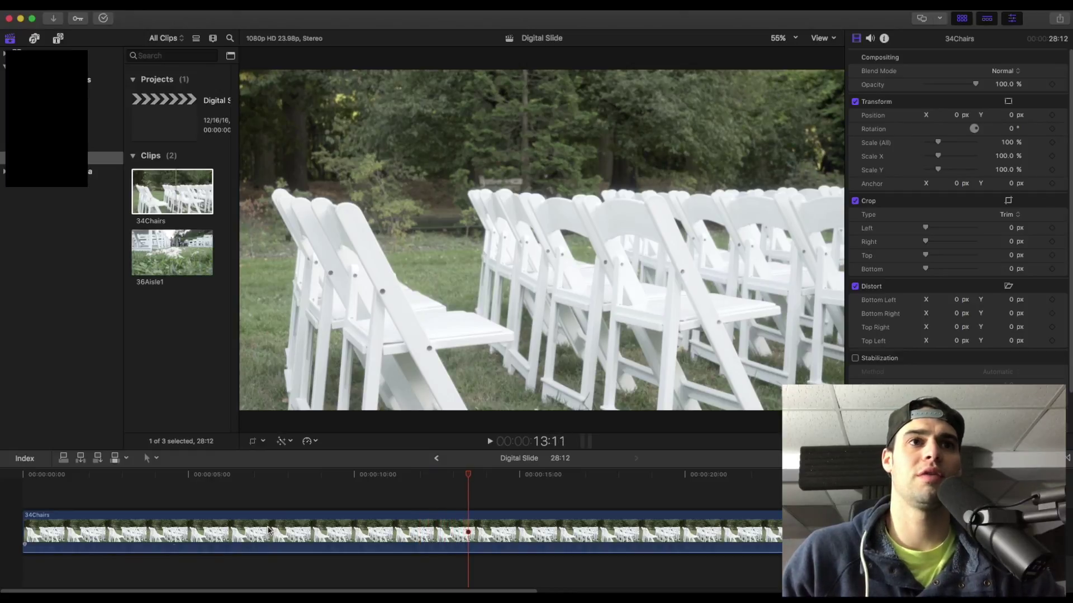
left_click(268, 530)
left_click(252, 442)
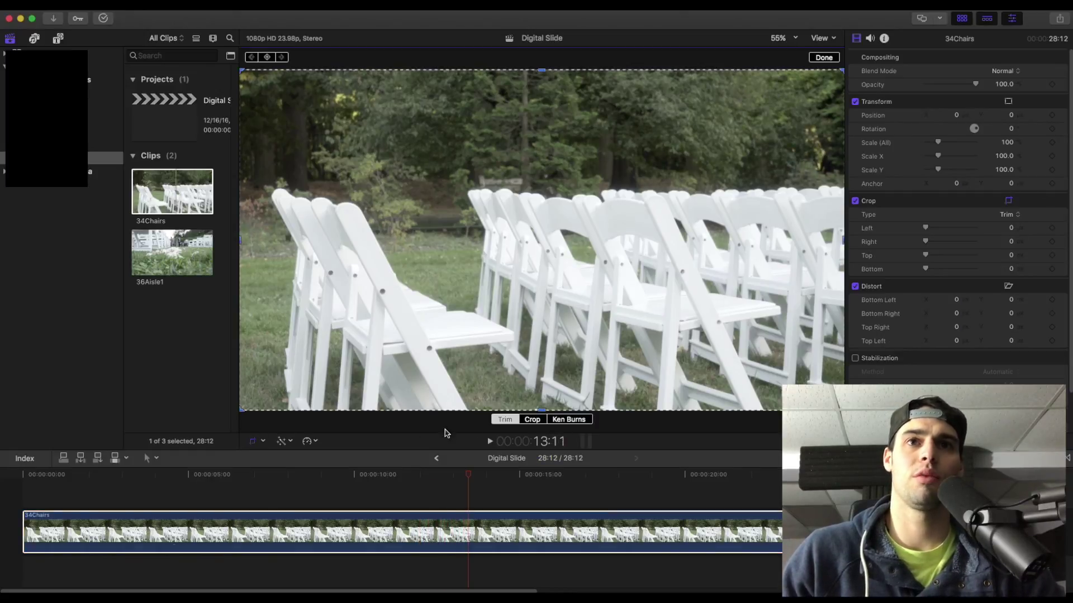
left_click(569, 420)
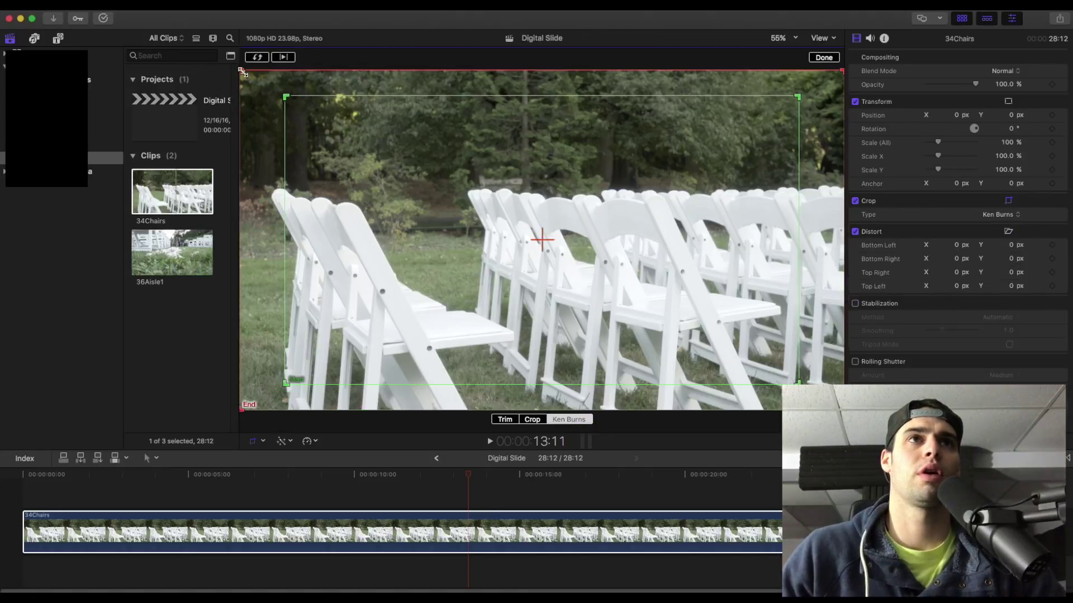
Size the End frame to match Start, then offset End right and Start left.
left_click_drag(244, 74, 338, 127)
left_click_drag(414, 195, 366, 170)
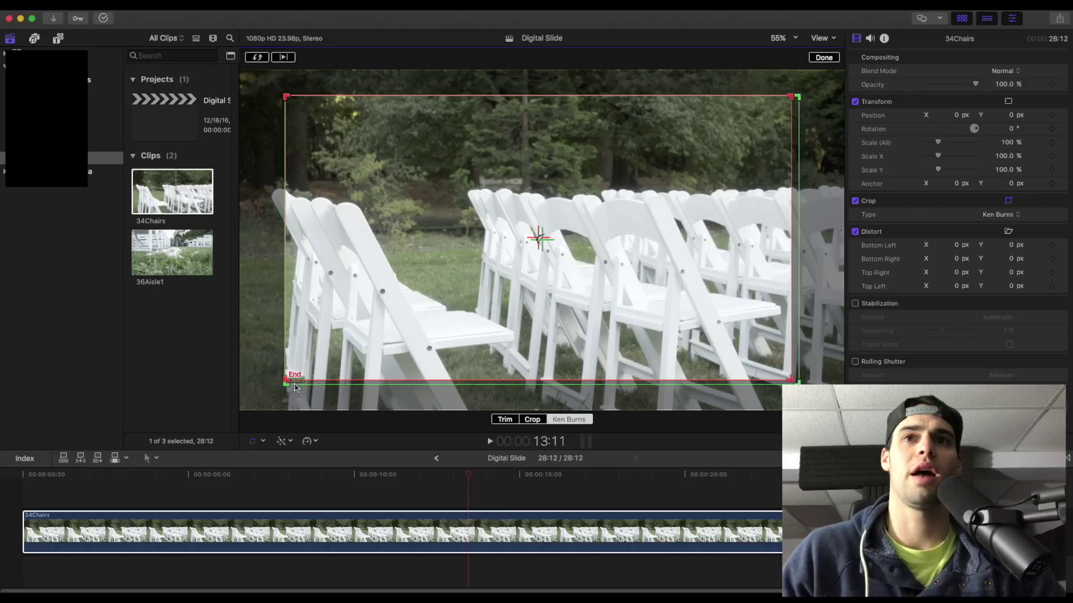
left_click_drag(788, 378, 790, 383)
left_click_drag(568, 310, 615, 313)
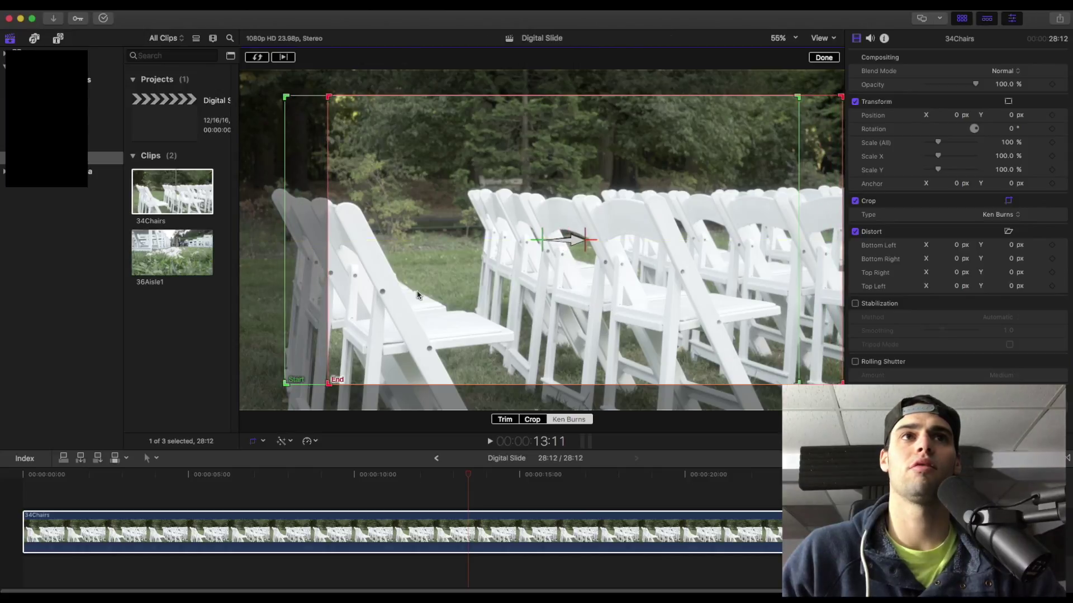
left_click_drag(305, 287, 258, 287)
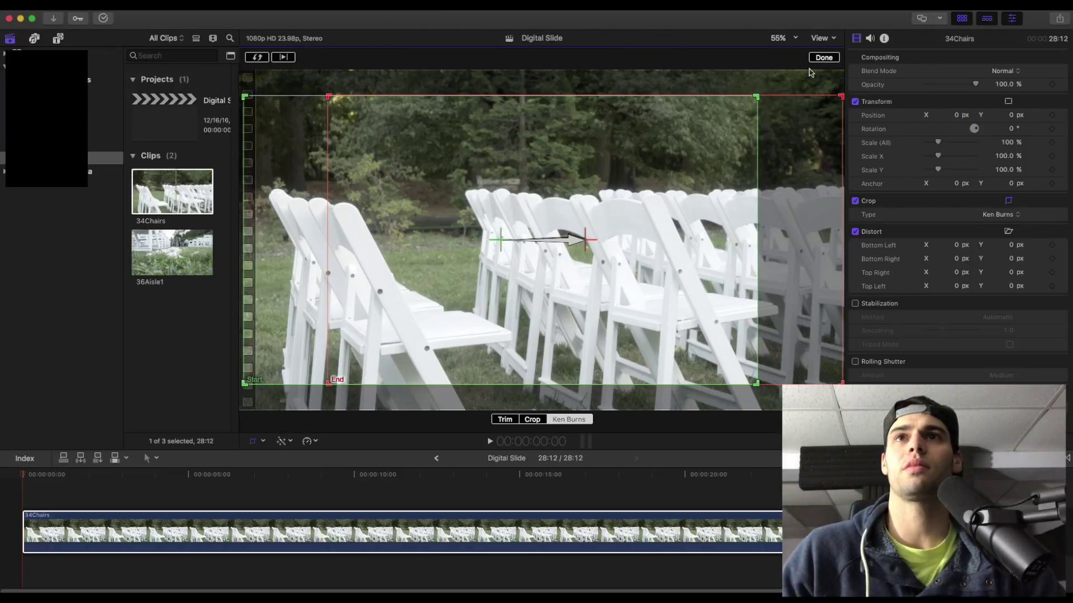
Set the Ken Burns pan to Linear, apply it, and replay 34Chairs from the start.
right_click(629, 268)
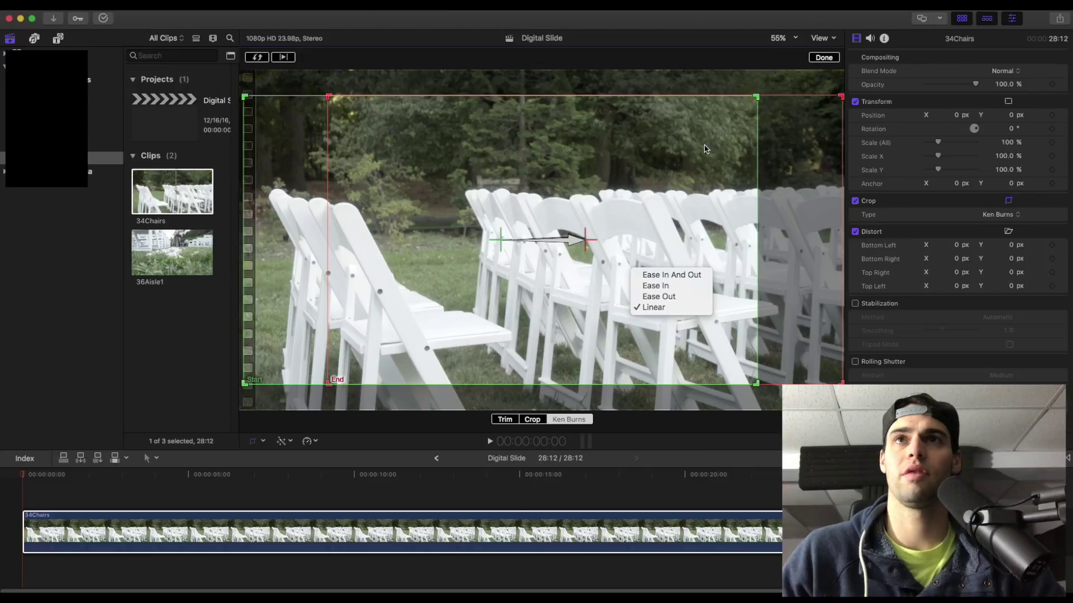
left_click(824, 61)
left_click(824, 58)
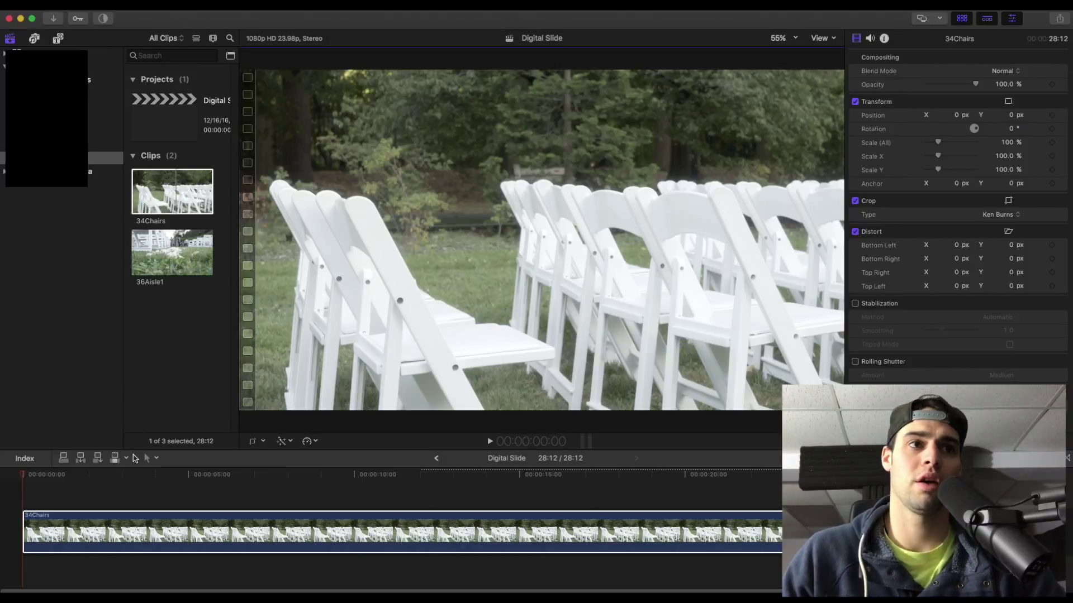
left_click(141, 495)
key("space")
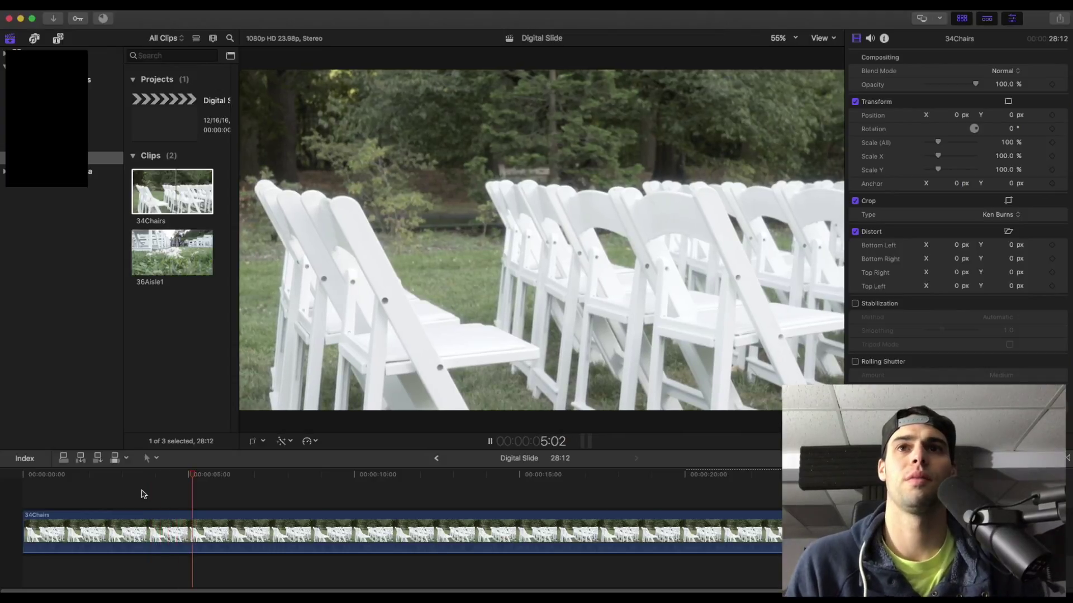